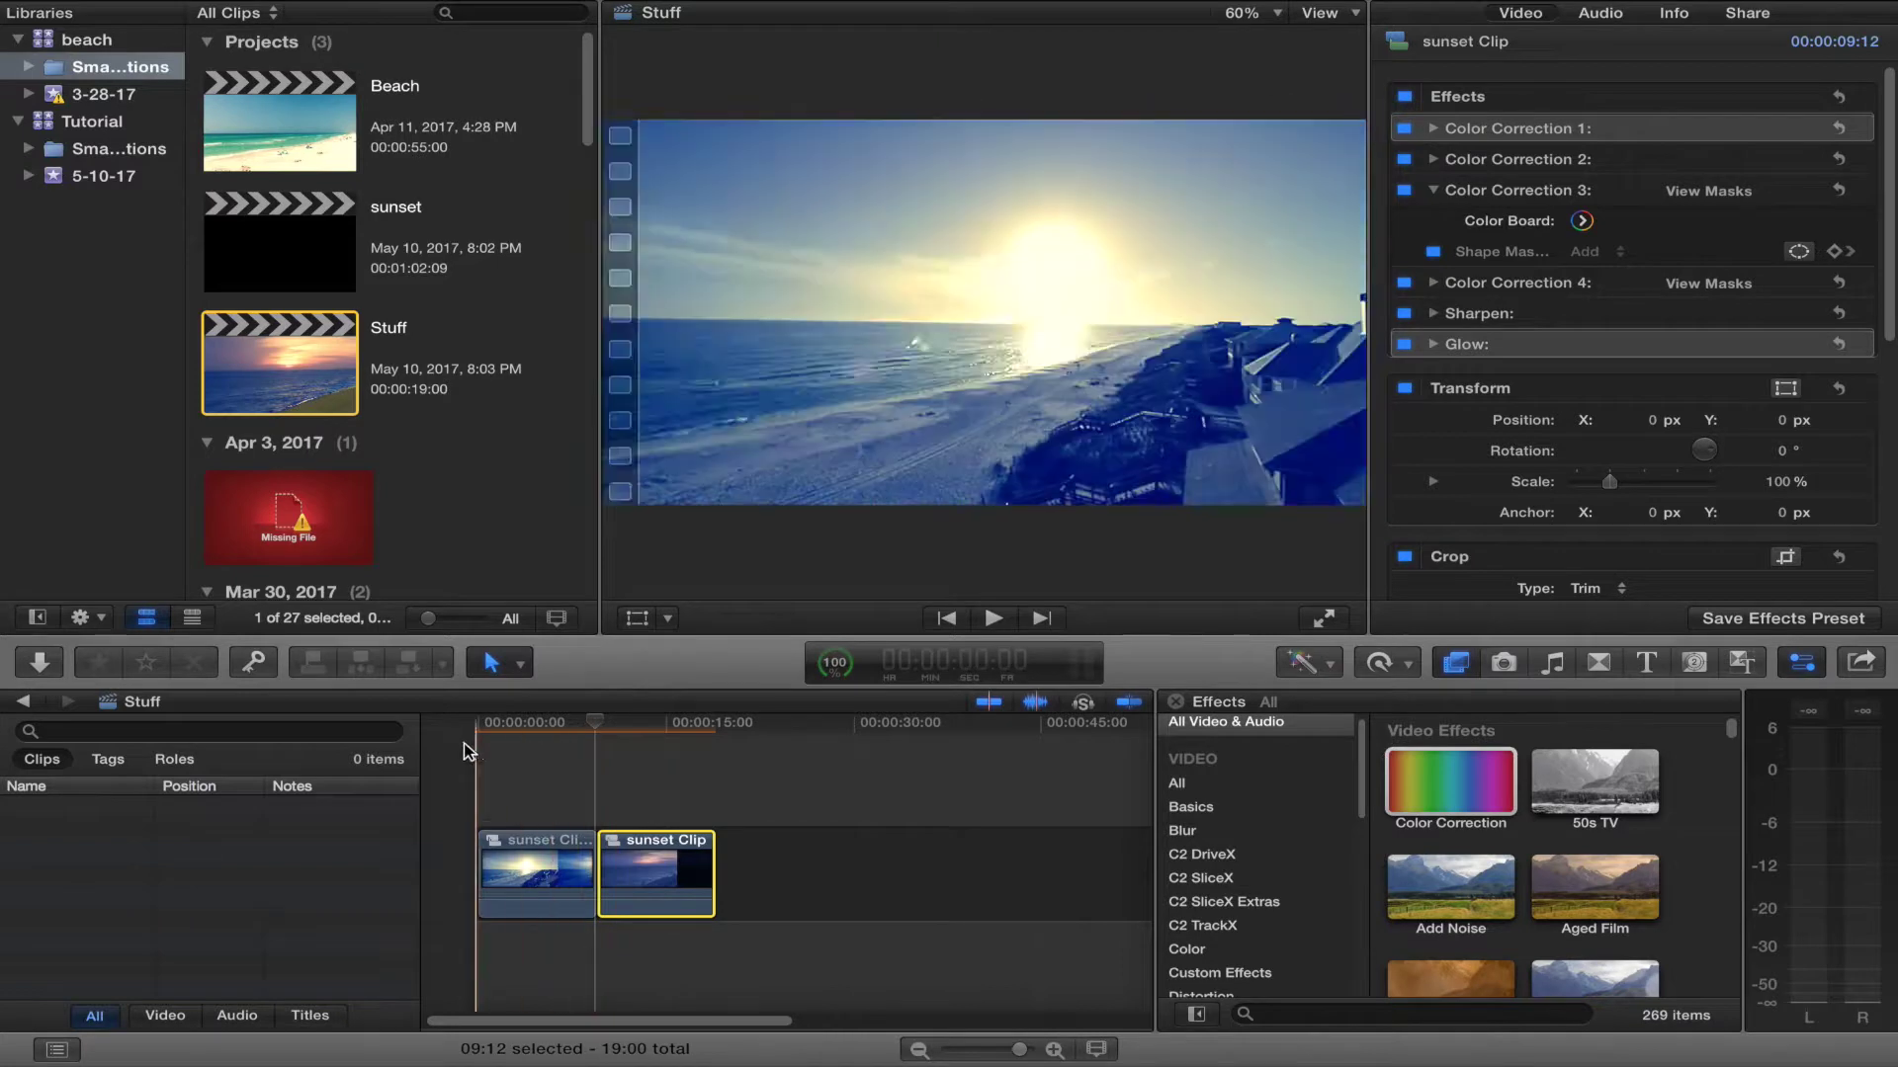
Deselect the sunset clip on the Stuff project timeline.
left_click(650, 762)
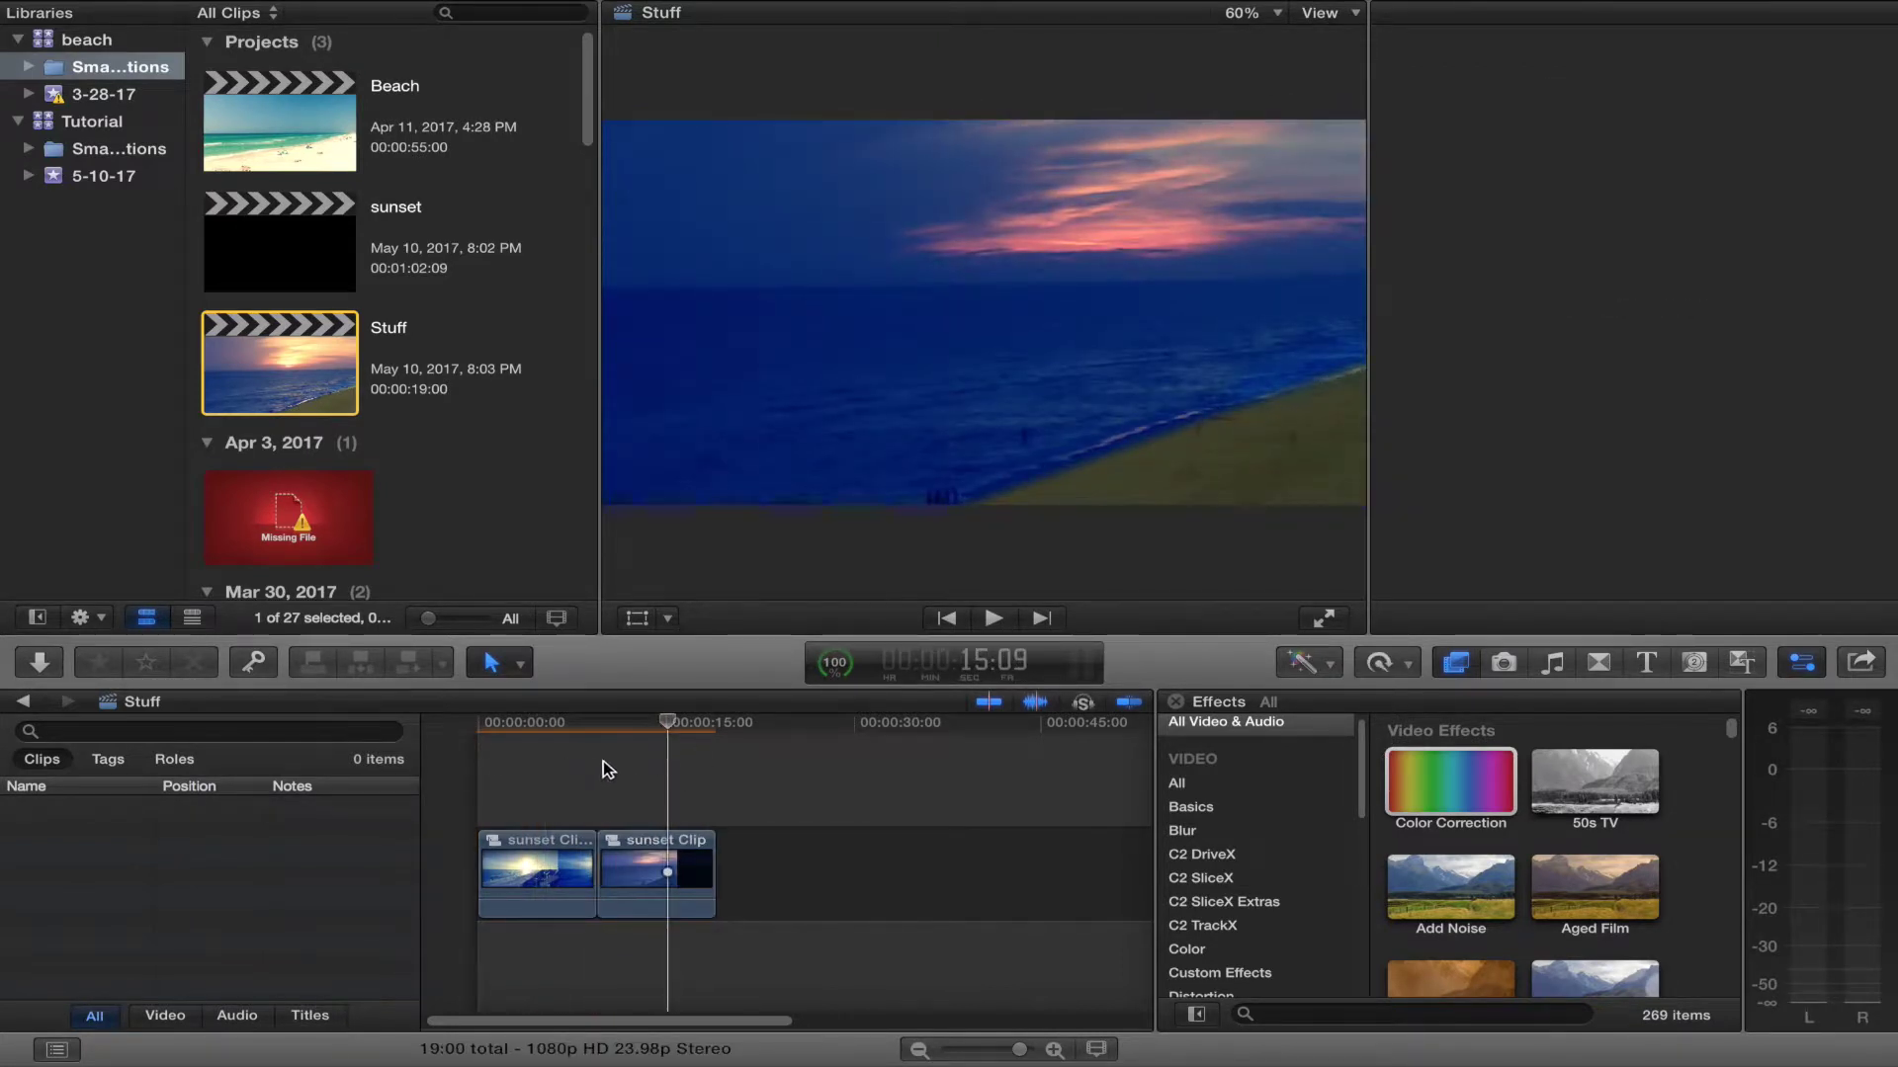
Stack the second sunset clip above the first at the start and halve its opacity.
left_click(533, 776)
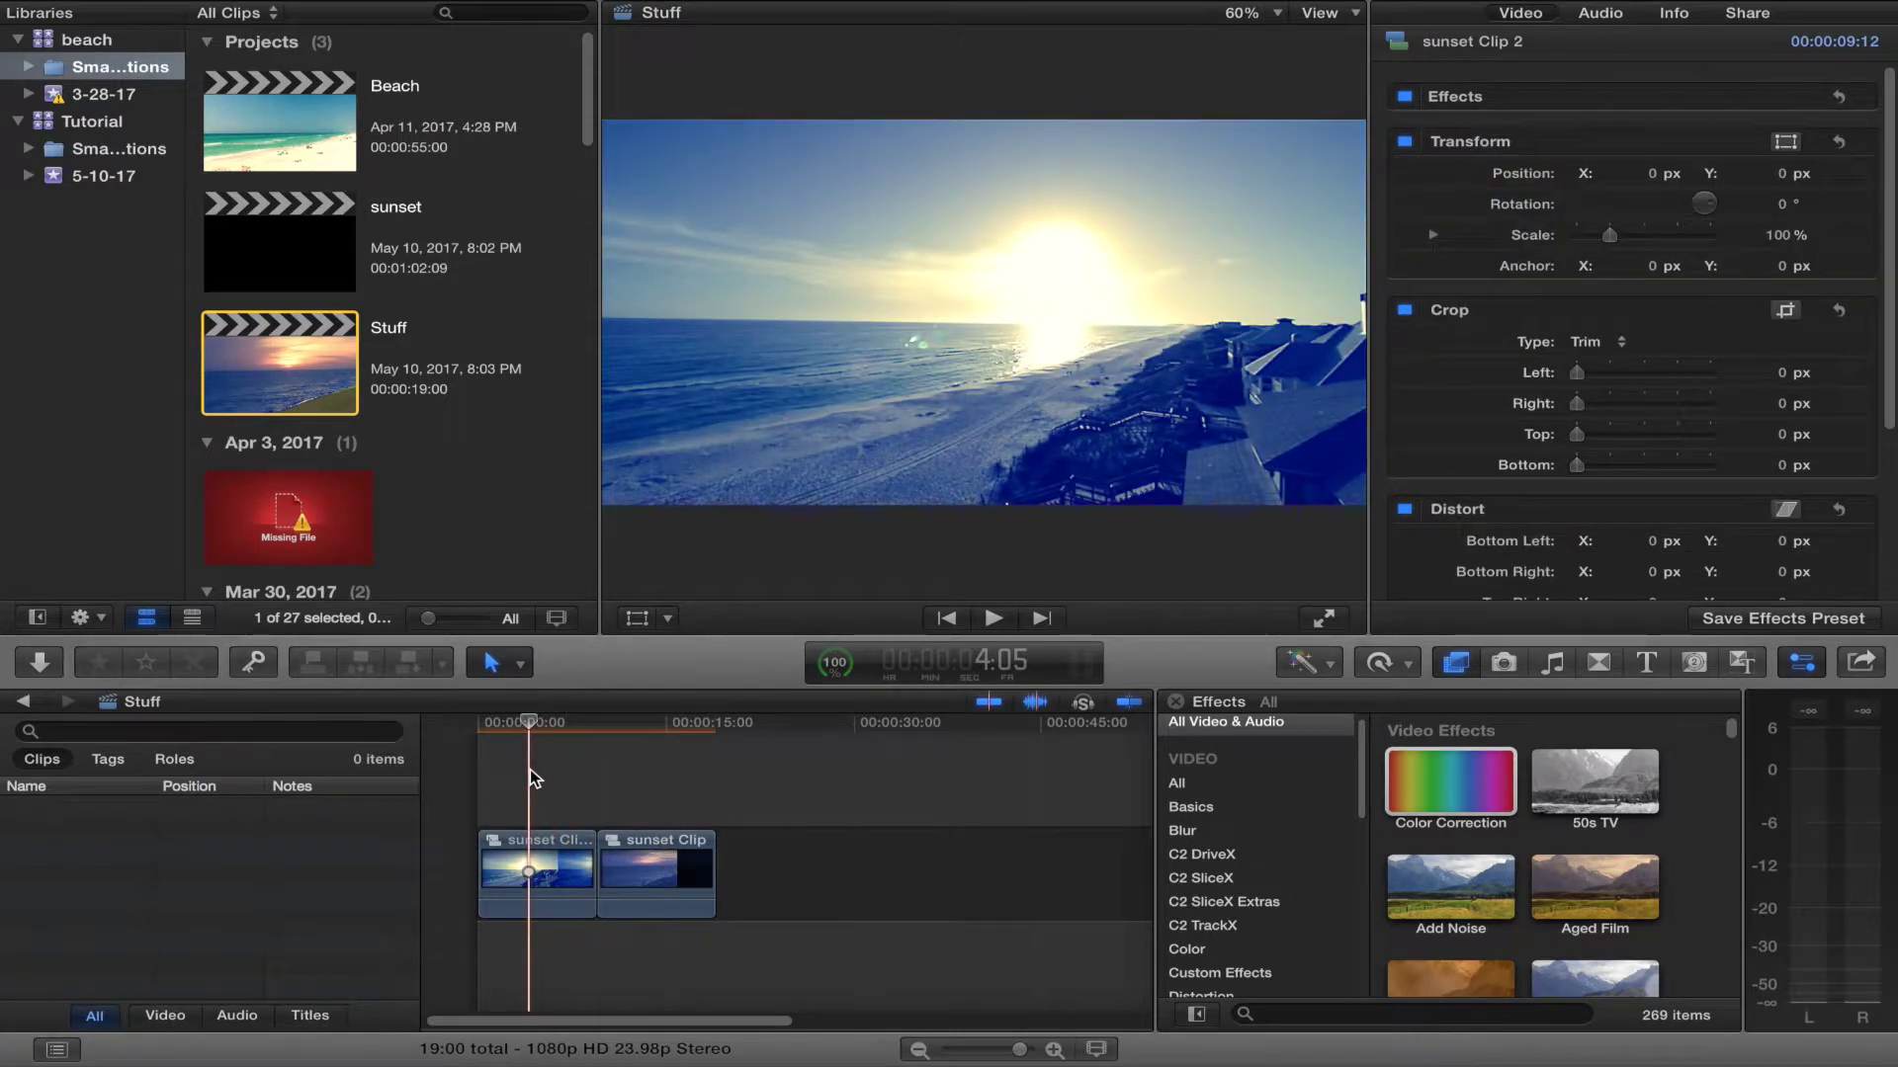
left_click_drag(599, 838, 500, 737)
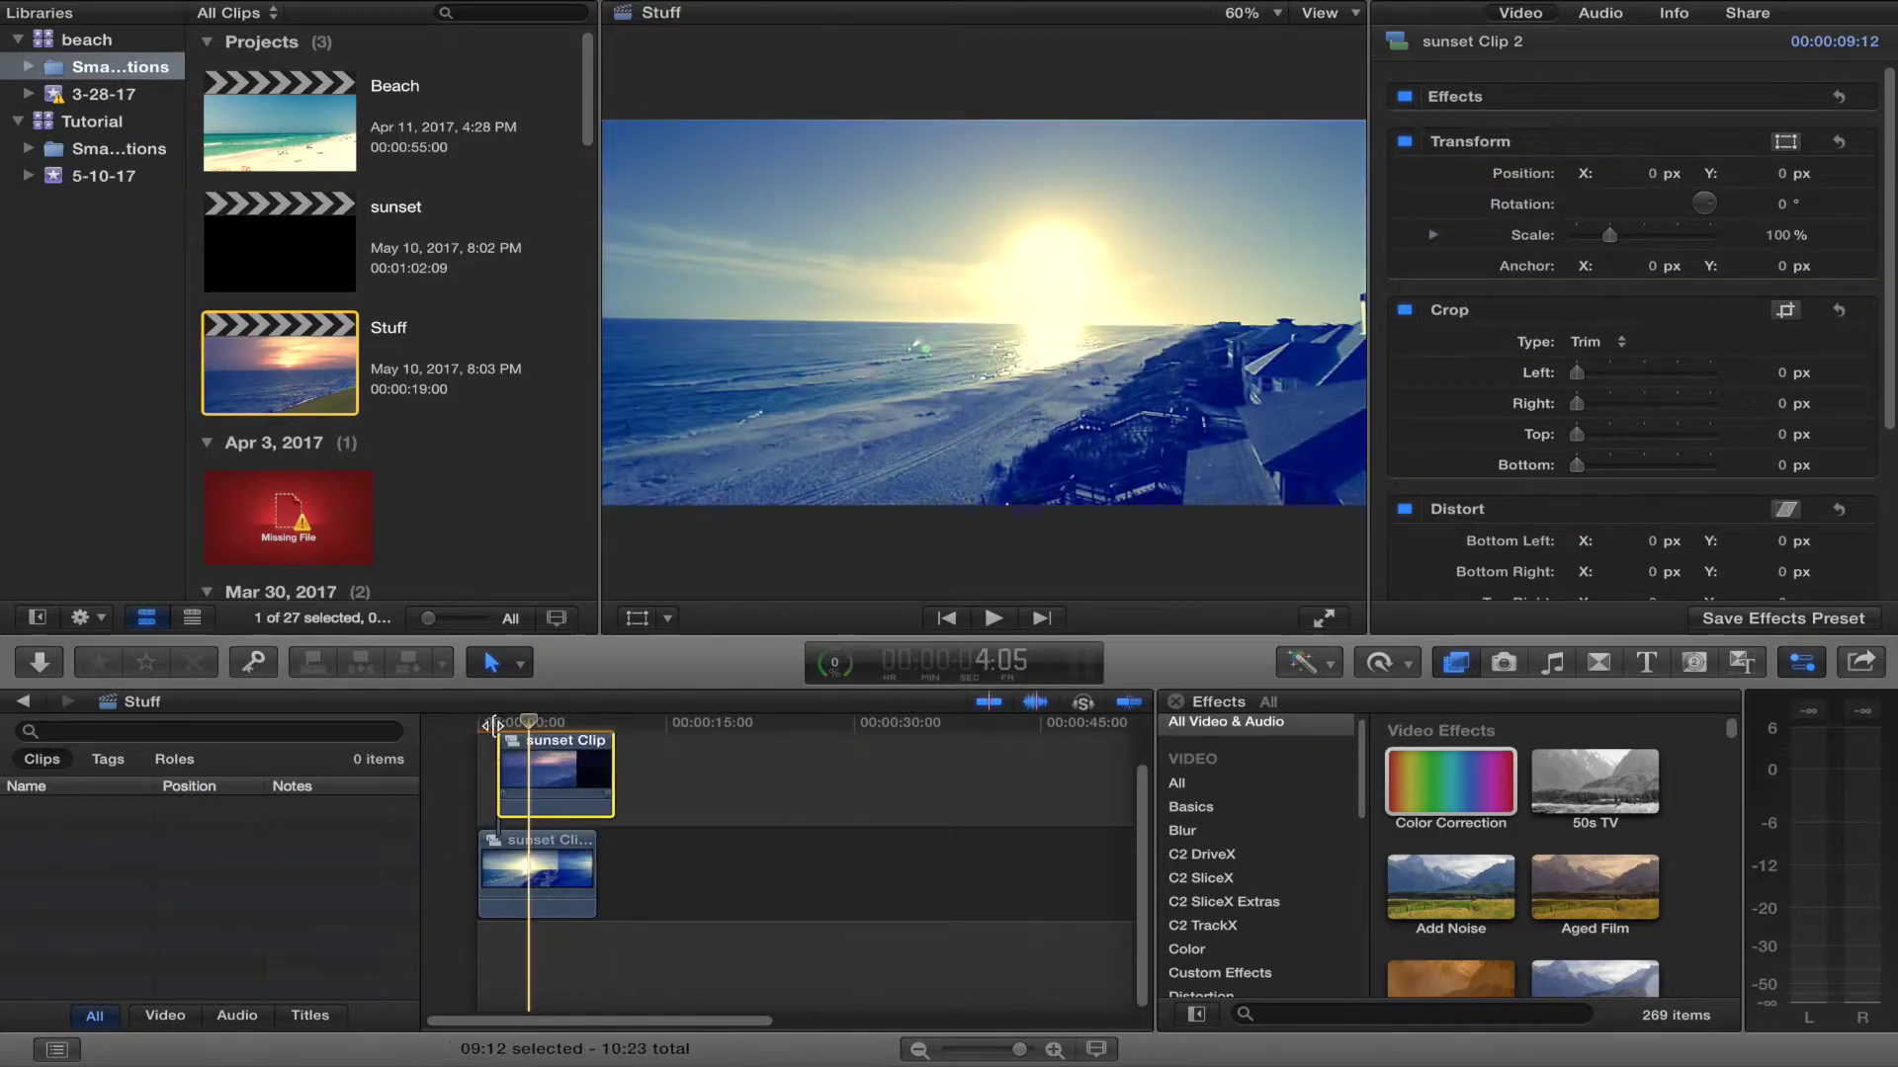
left_click(493, 750)
key("space")
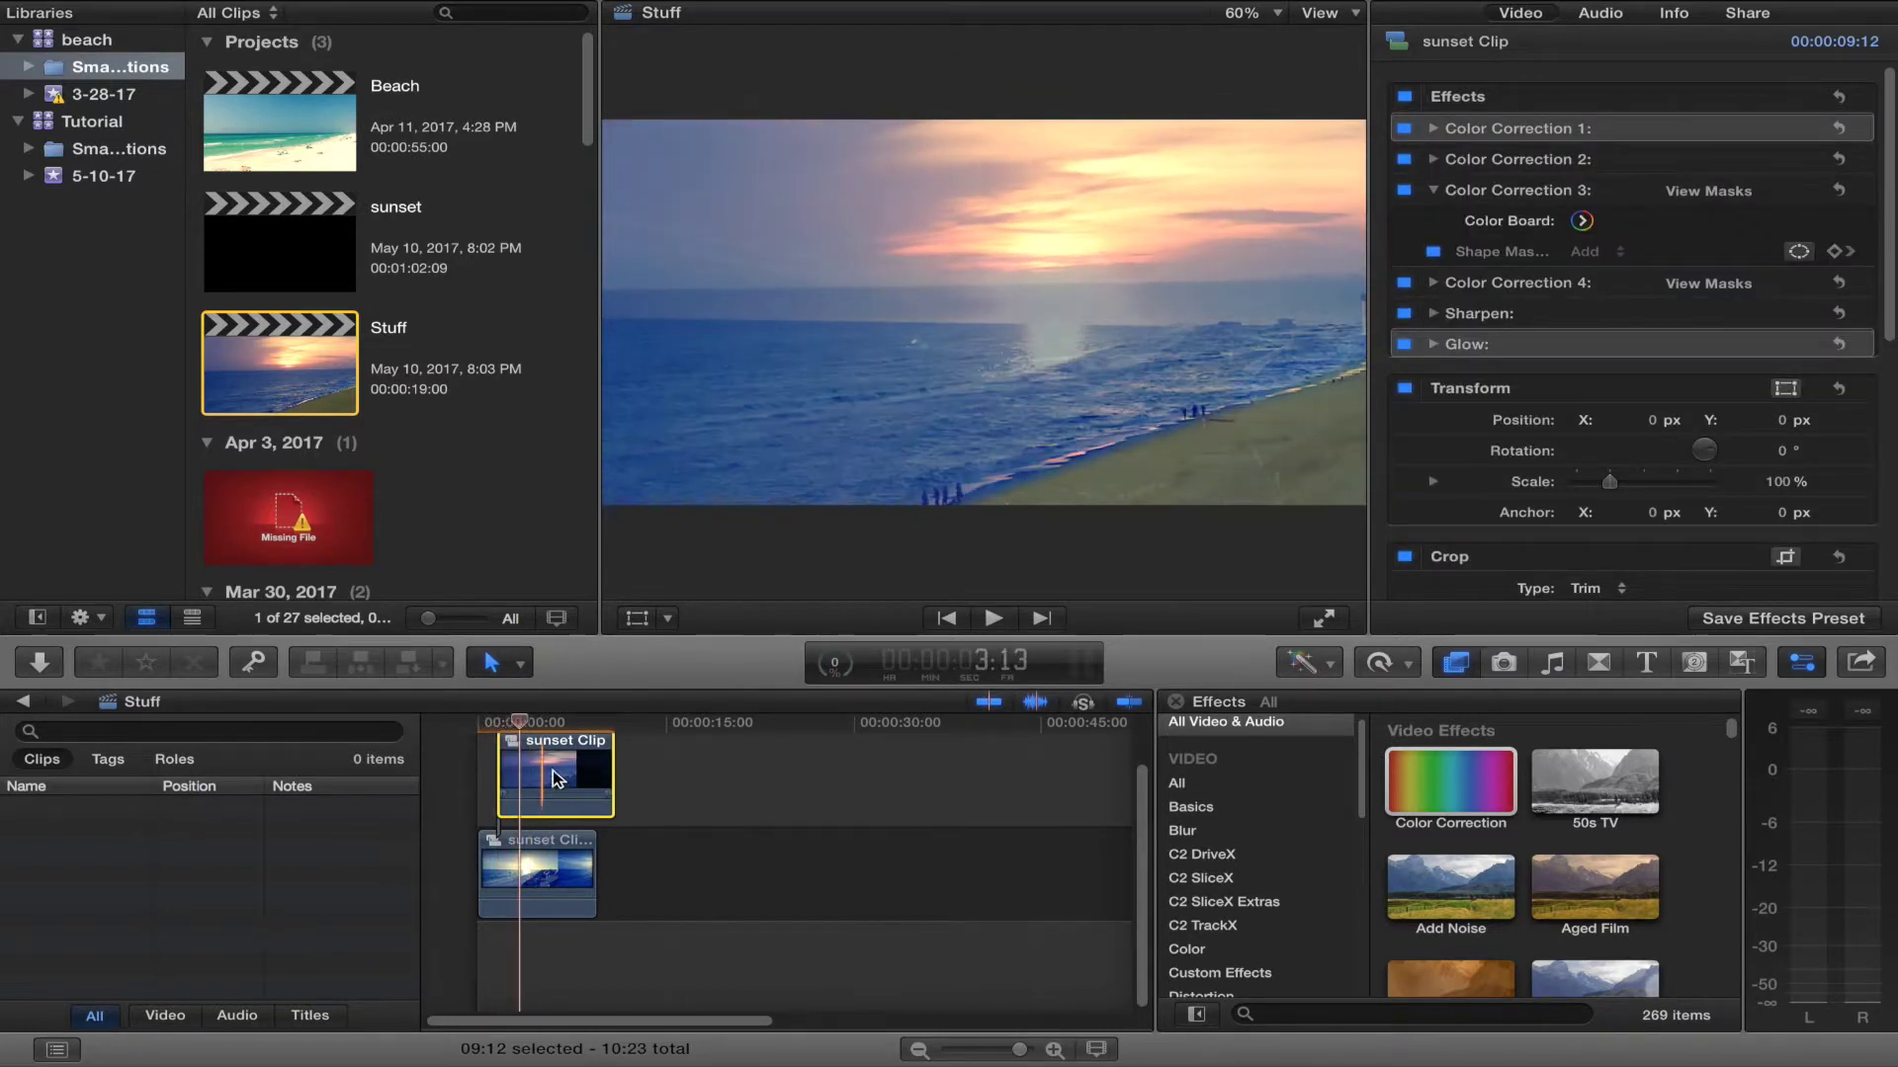
scroll(1686, 268, "down", 10)
left_click_drag(1738, 579, 1649, 572)
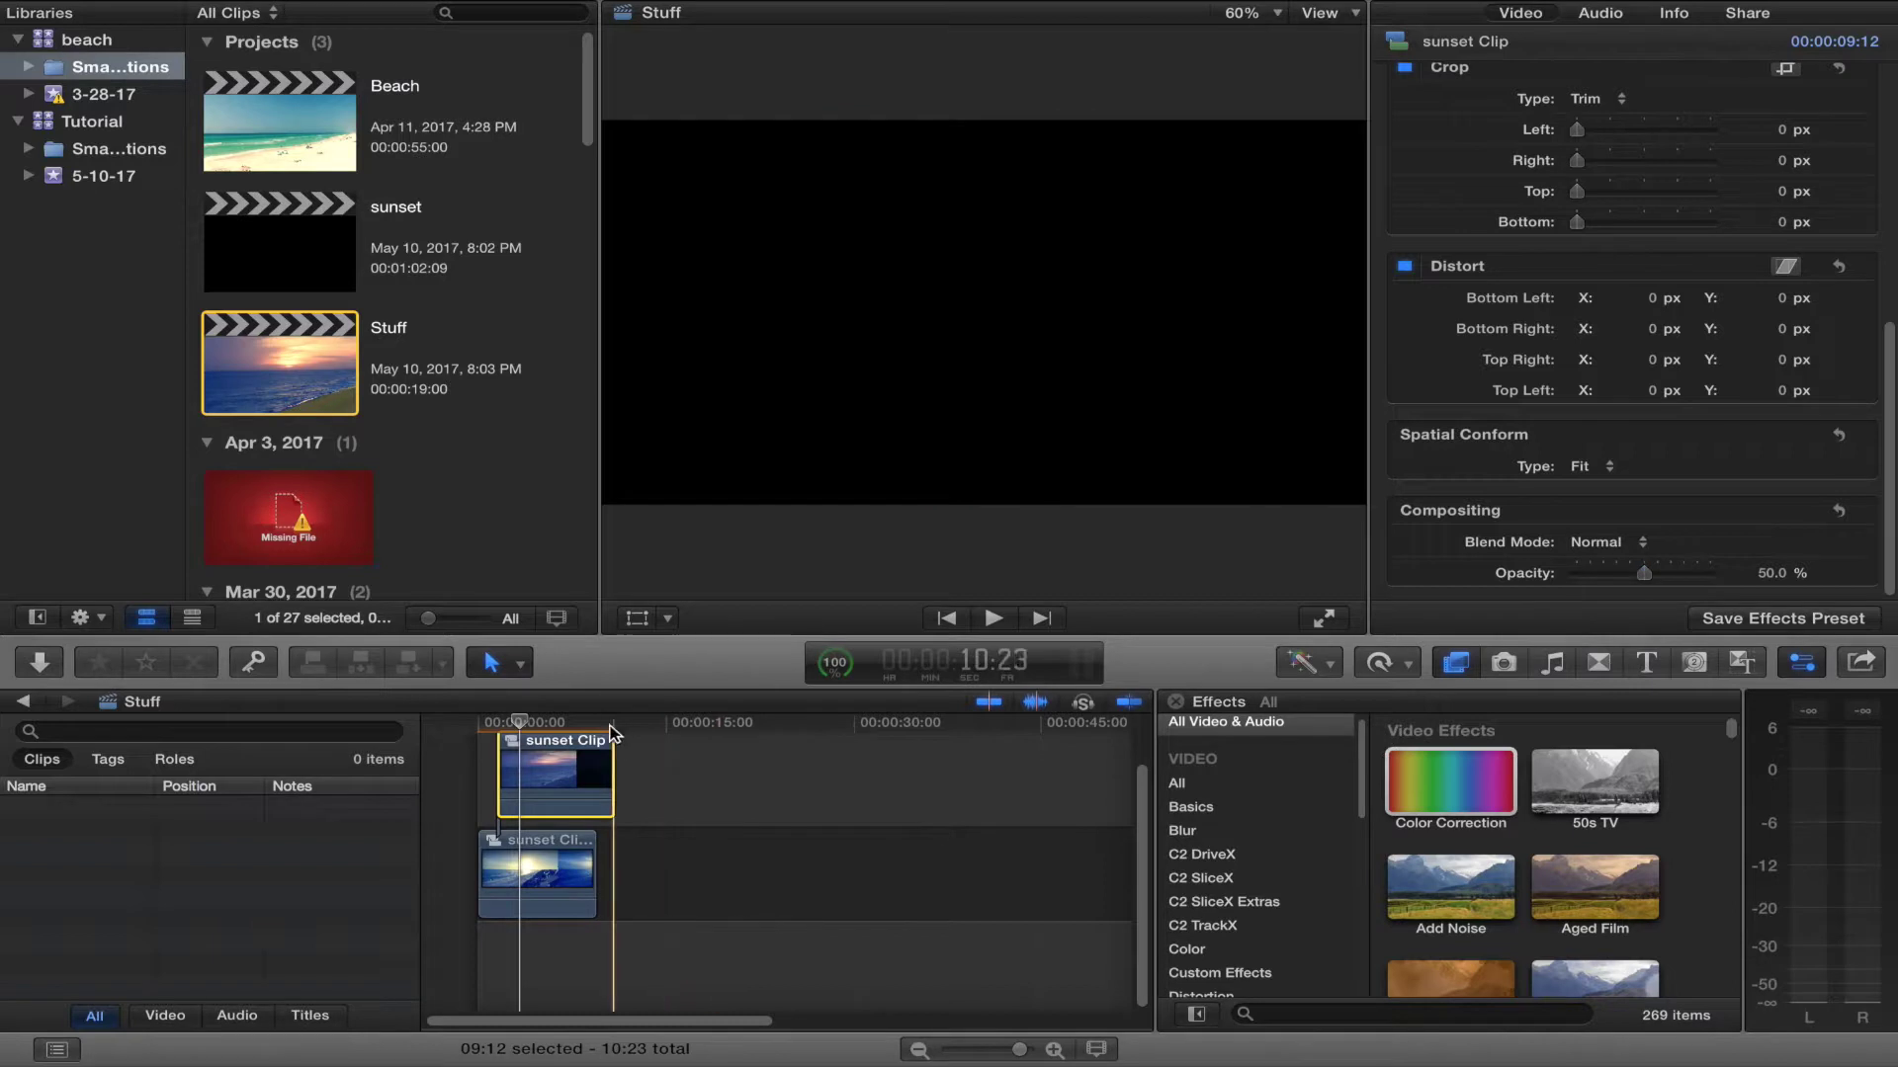
Try the top clip's opacity at several values during playback, ending near 59%.
key("space")
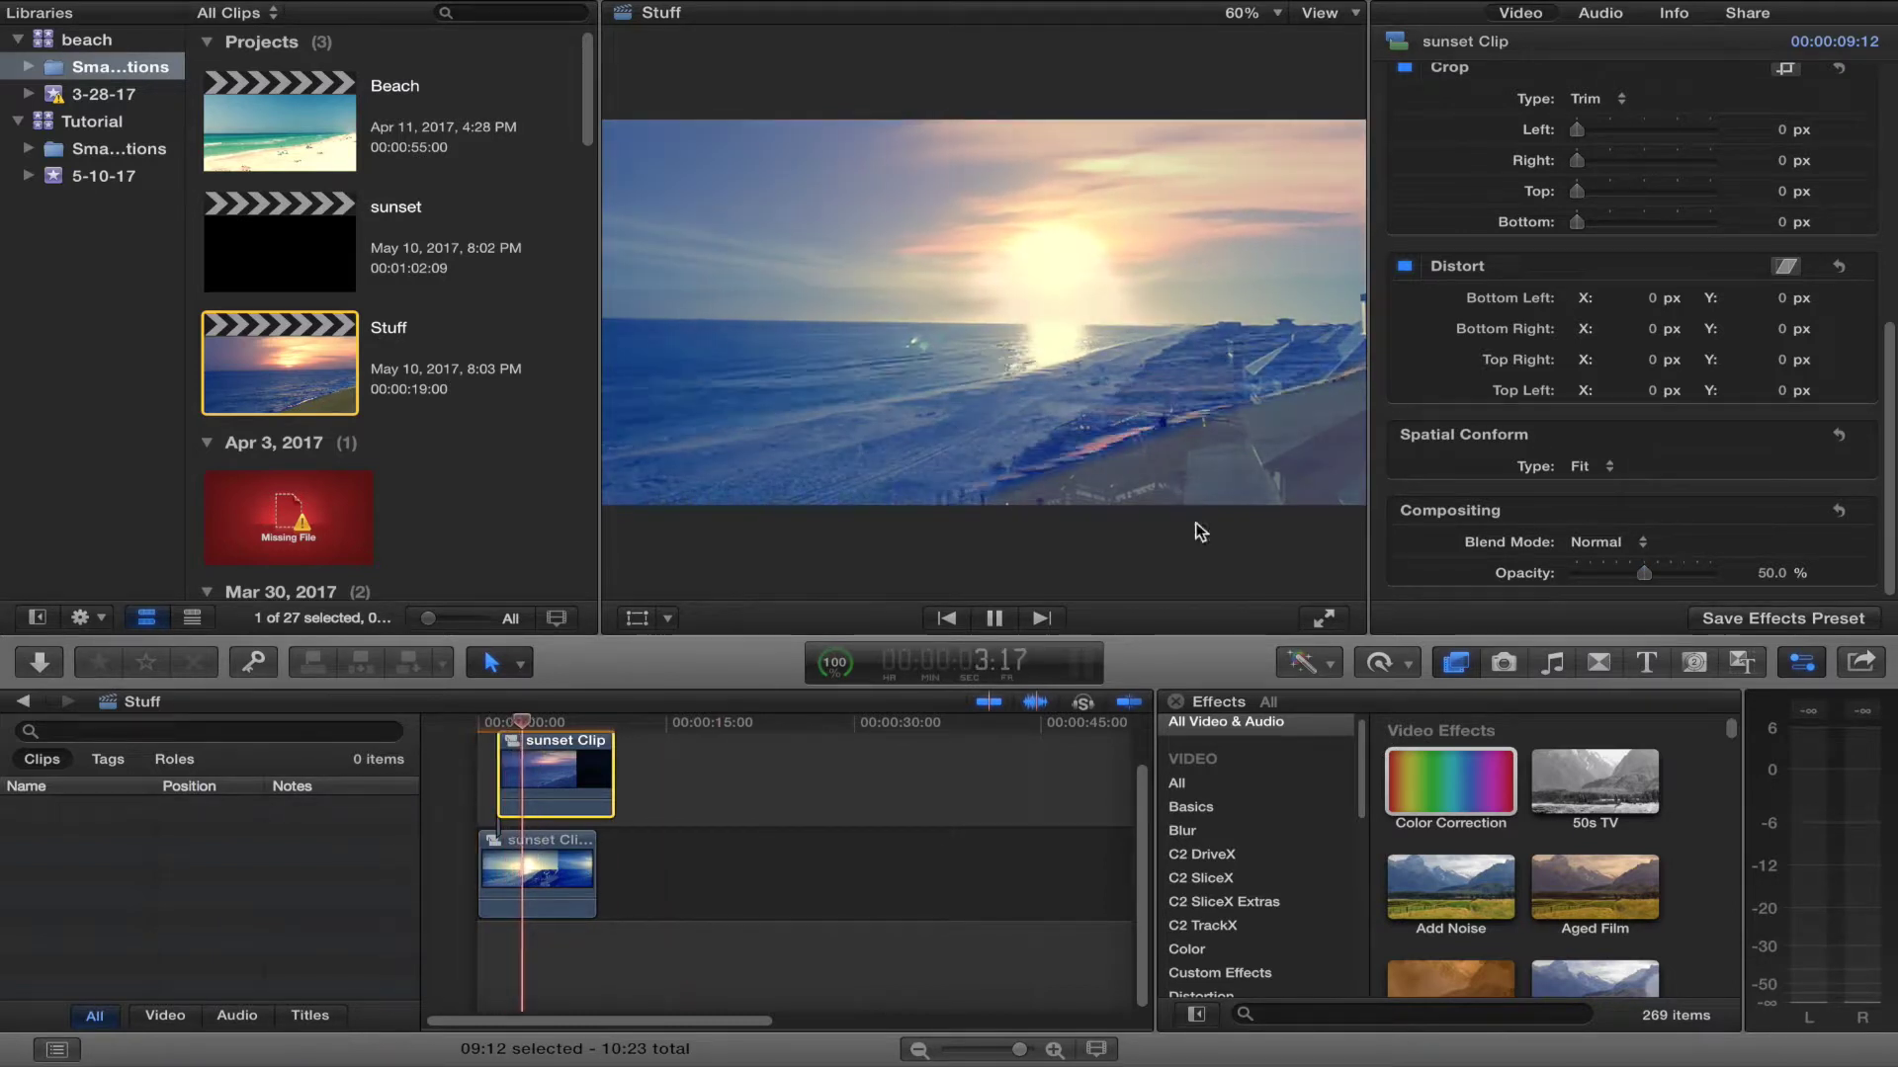
left_click_drag(1632, 575, 1614, 574)
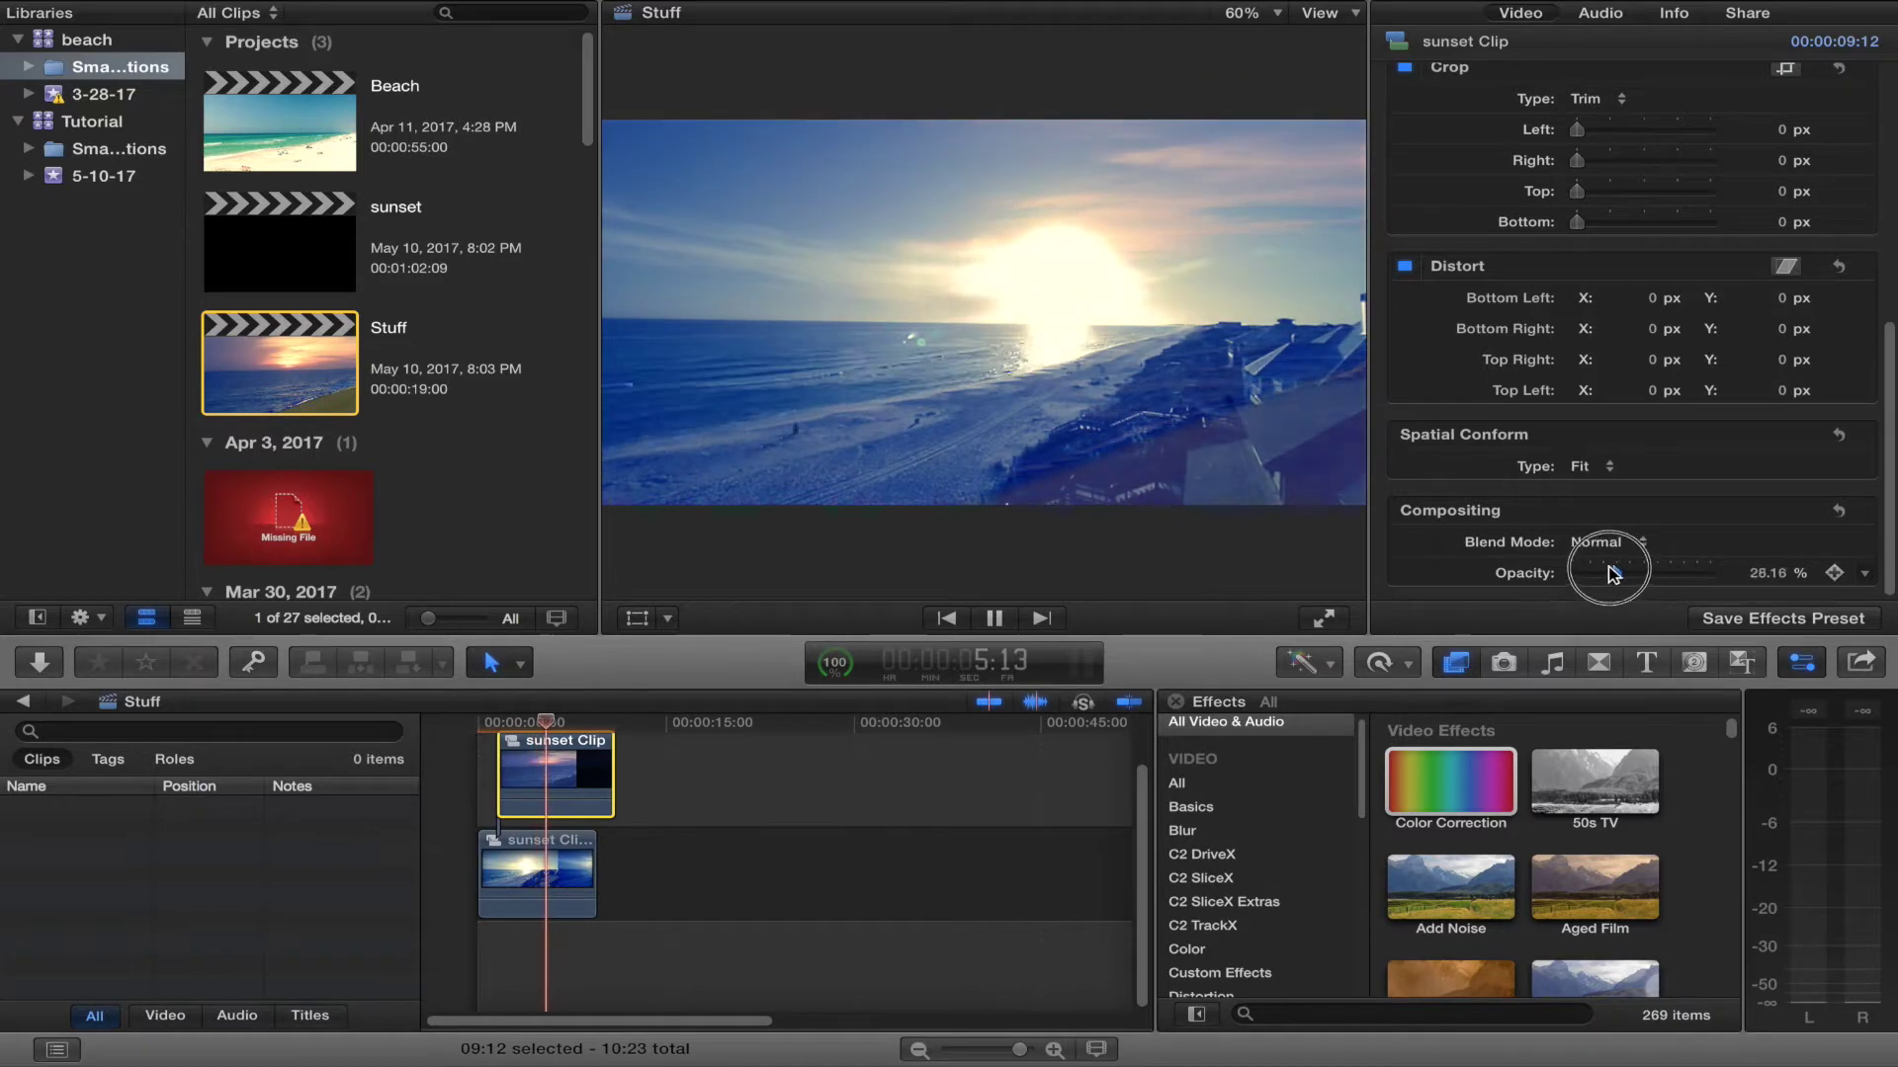
left_click_drag(1612, 569, 1714, 570)
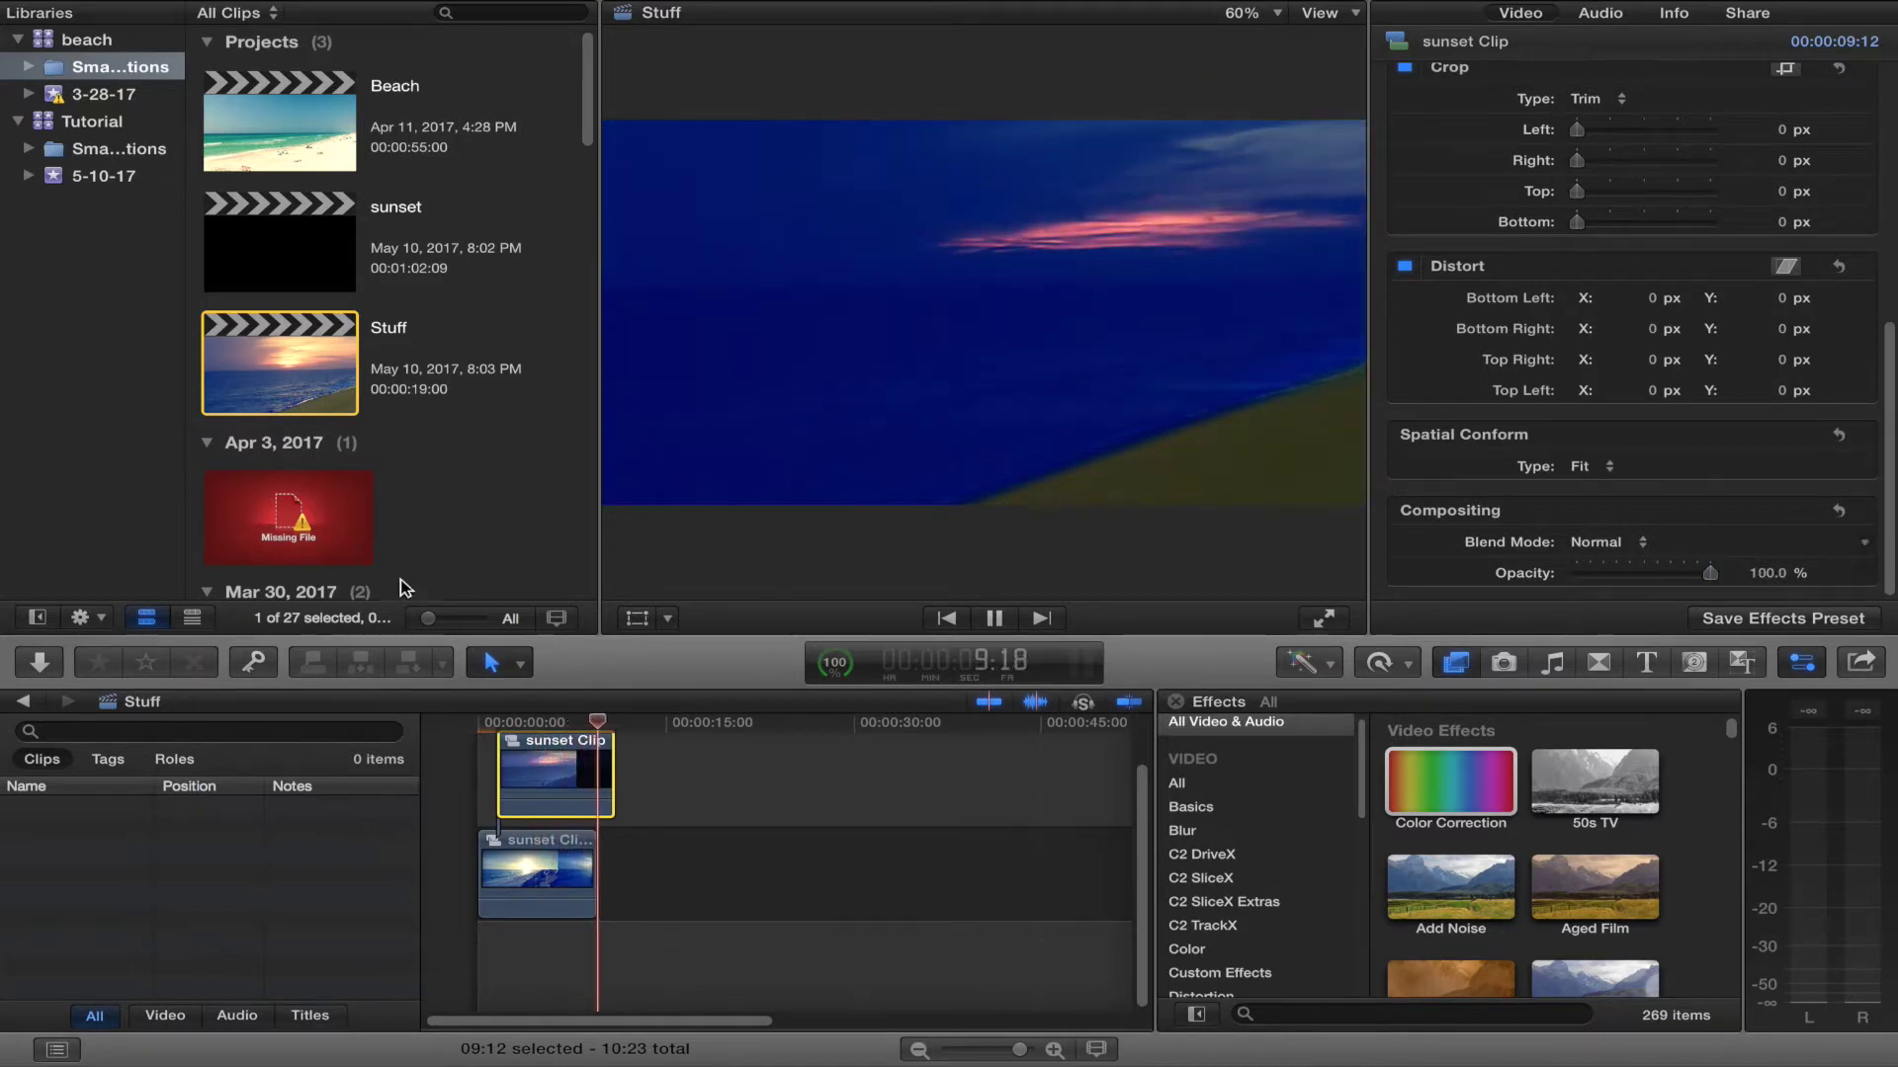
left_click(504, 729)
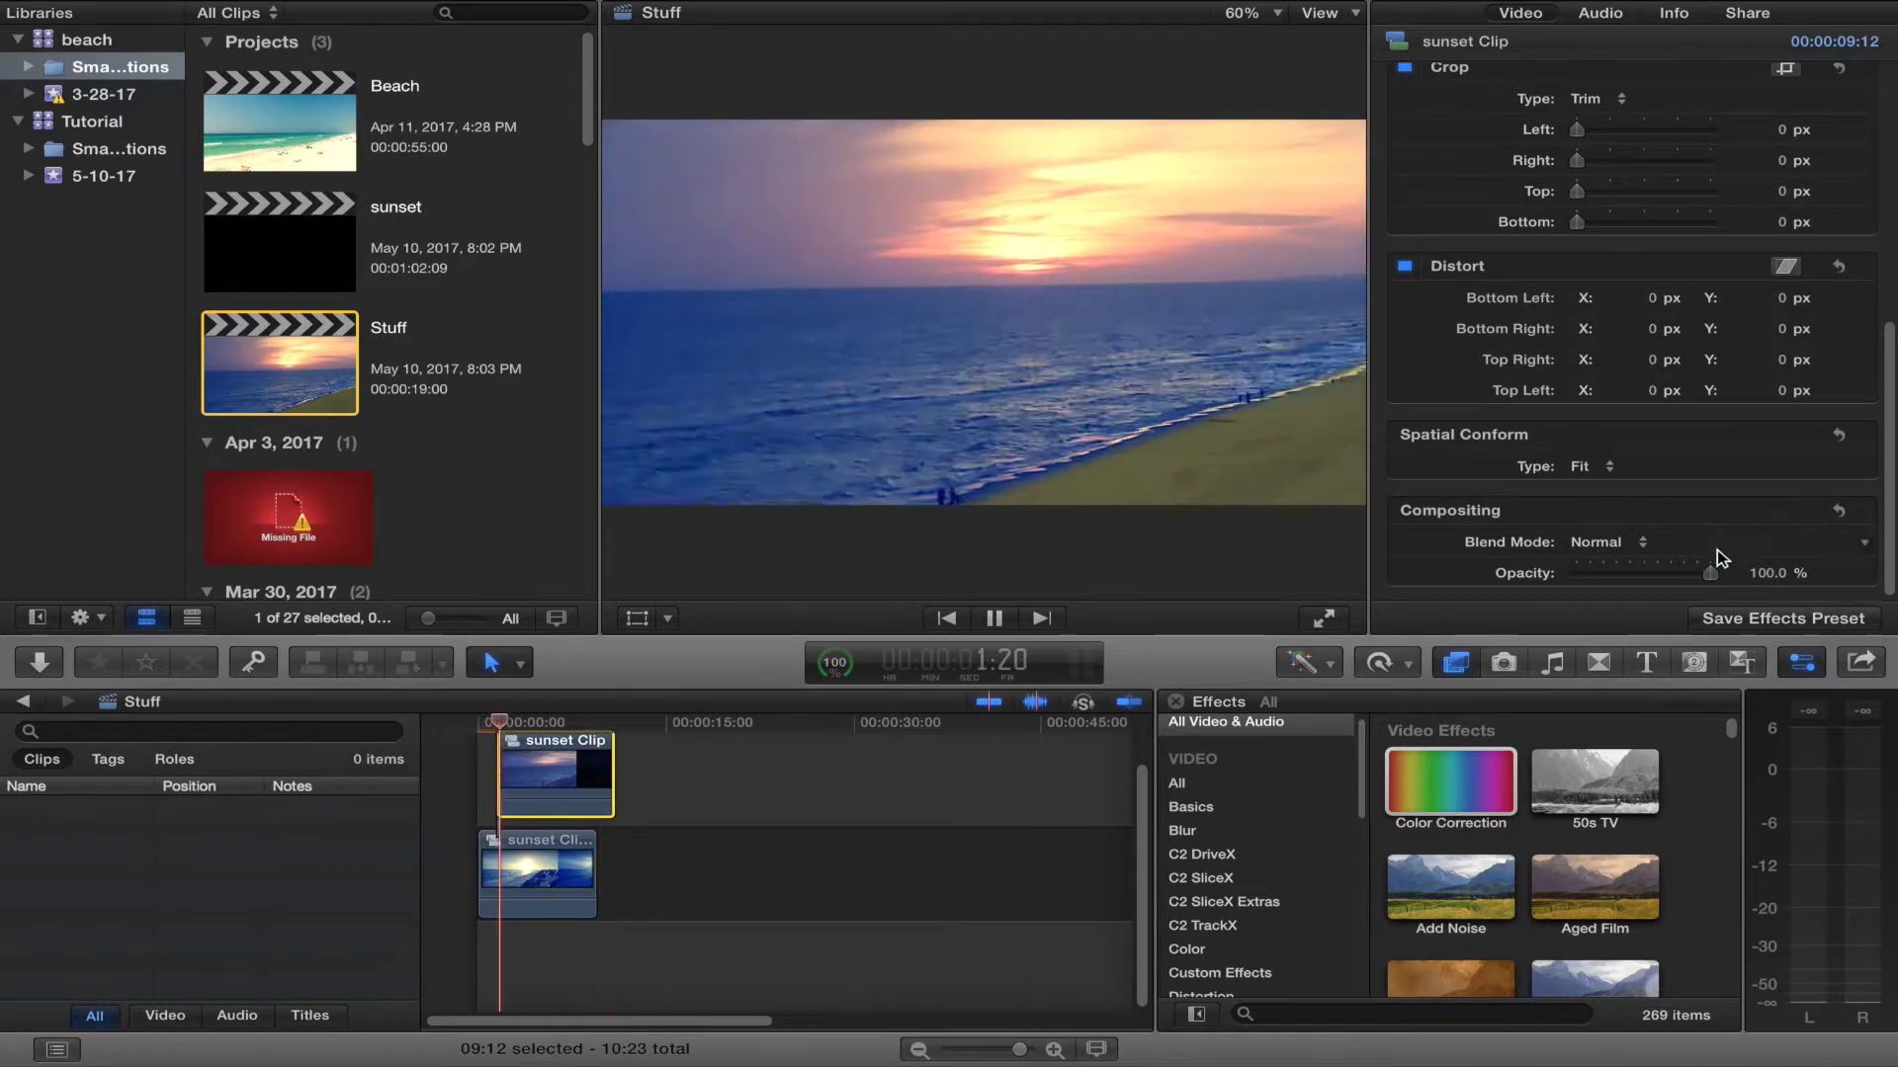
left_click_drag(1698, 579, 1616, 568)
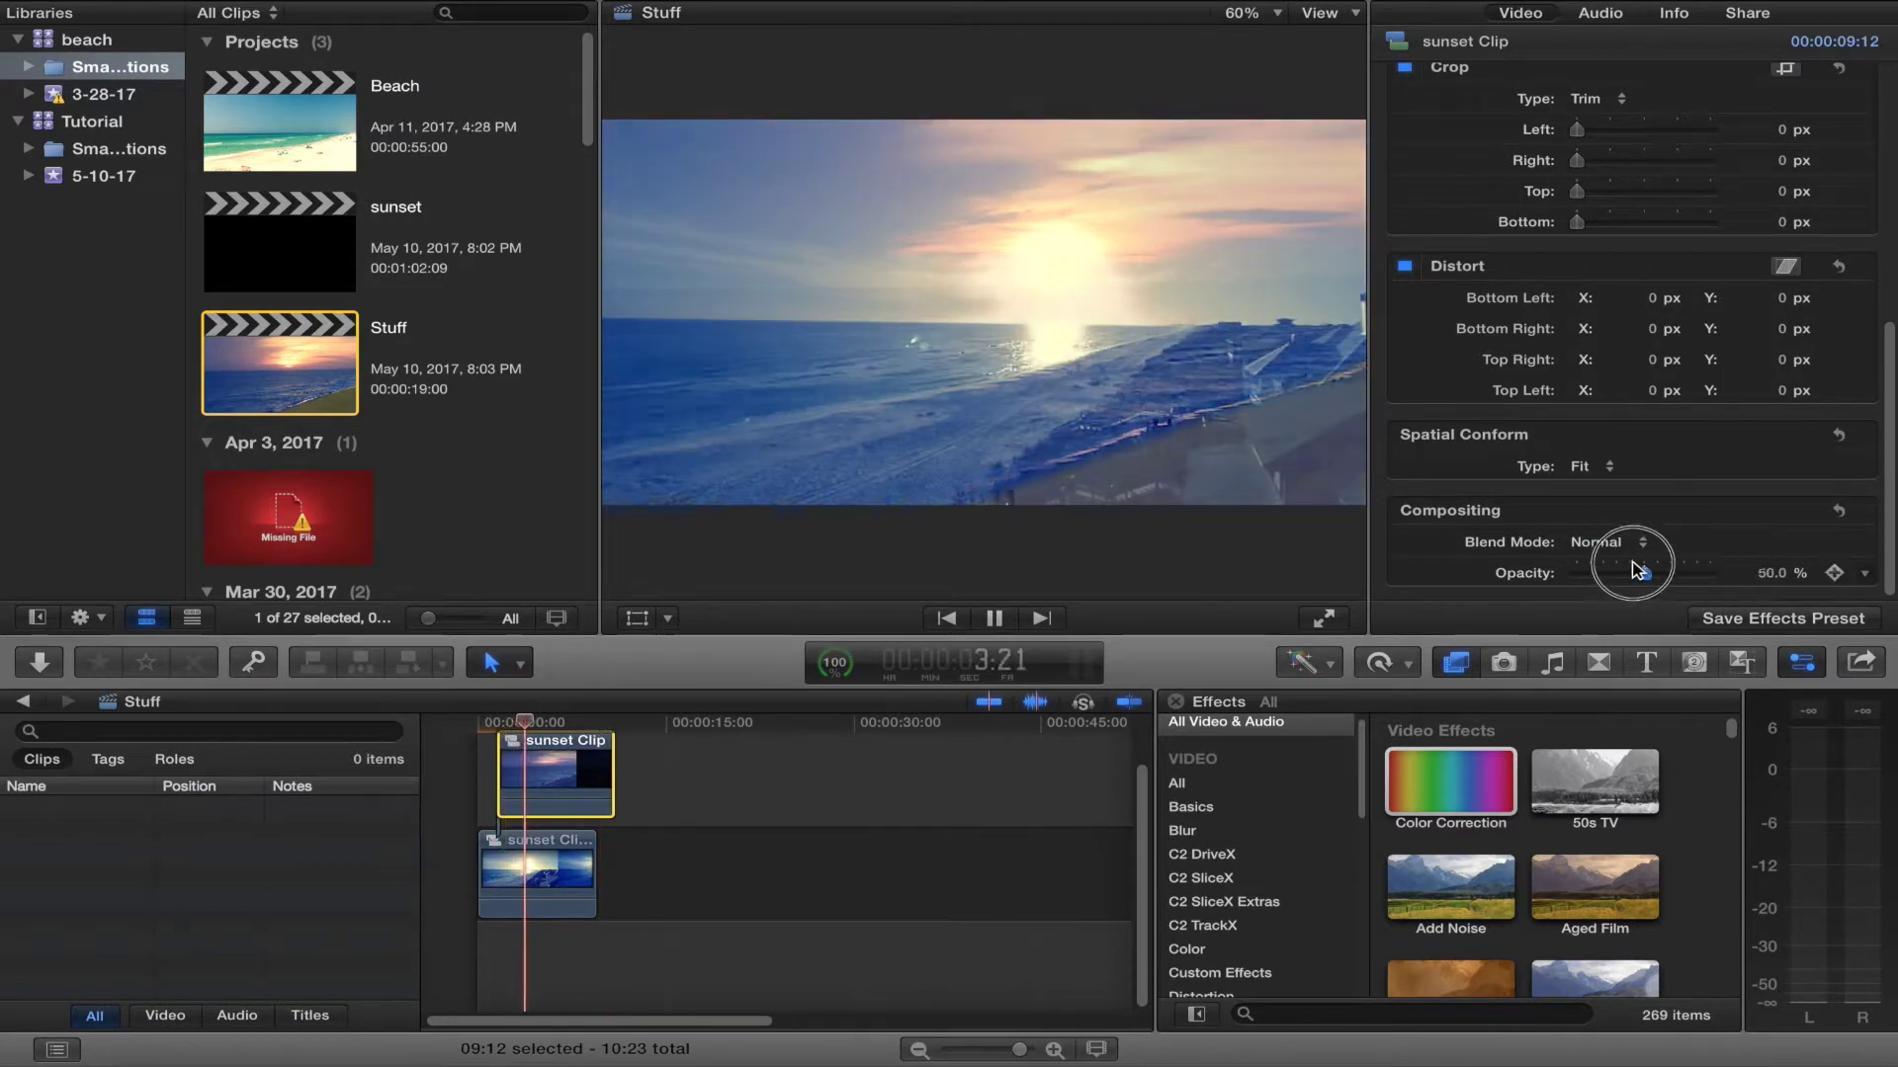
key("space")
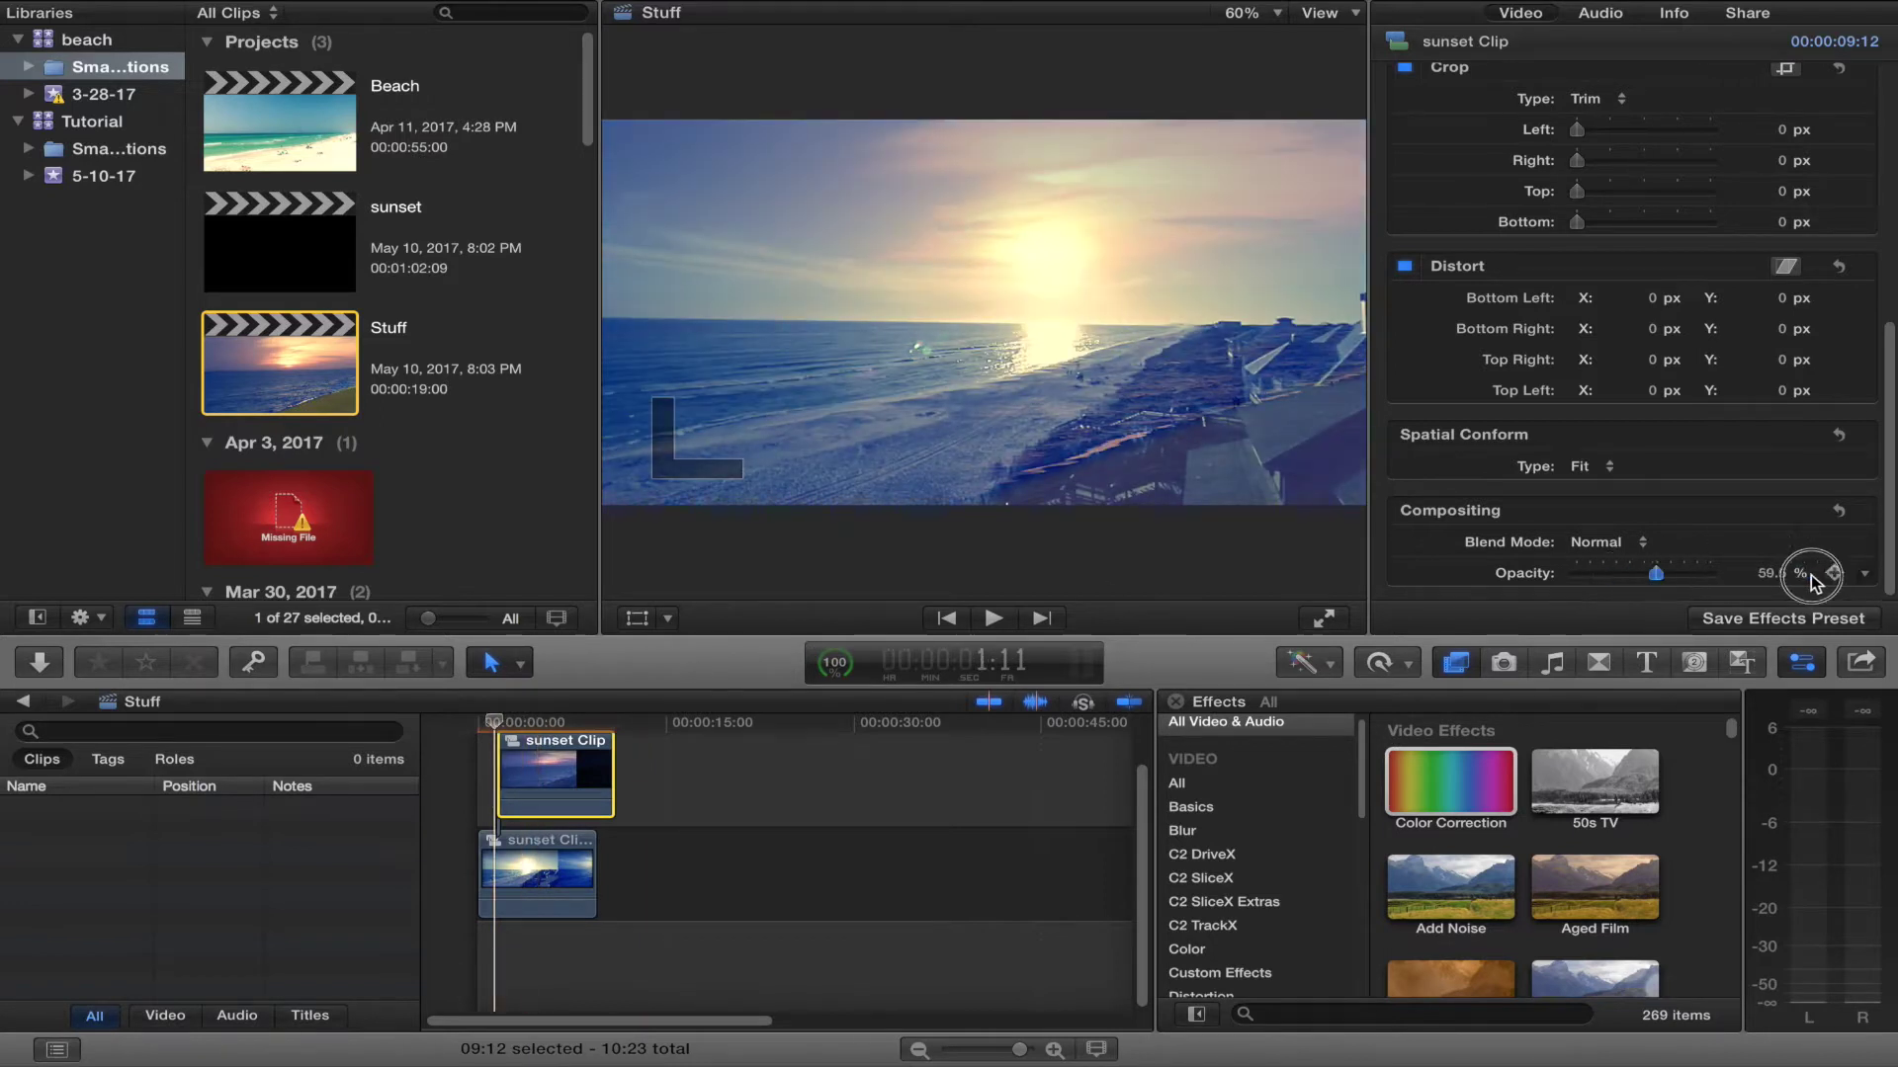
Keyframe the top clip's opacity to 0% later in the clip and preview the fade from the start.
left_click(582, 733)
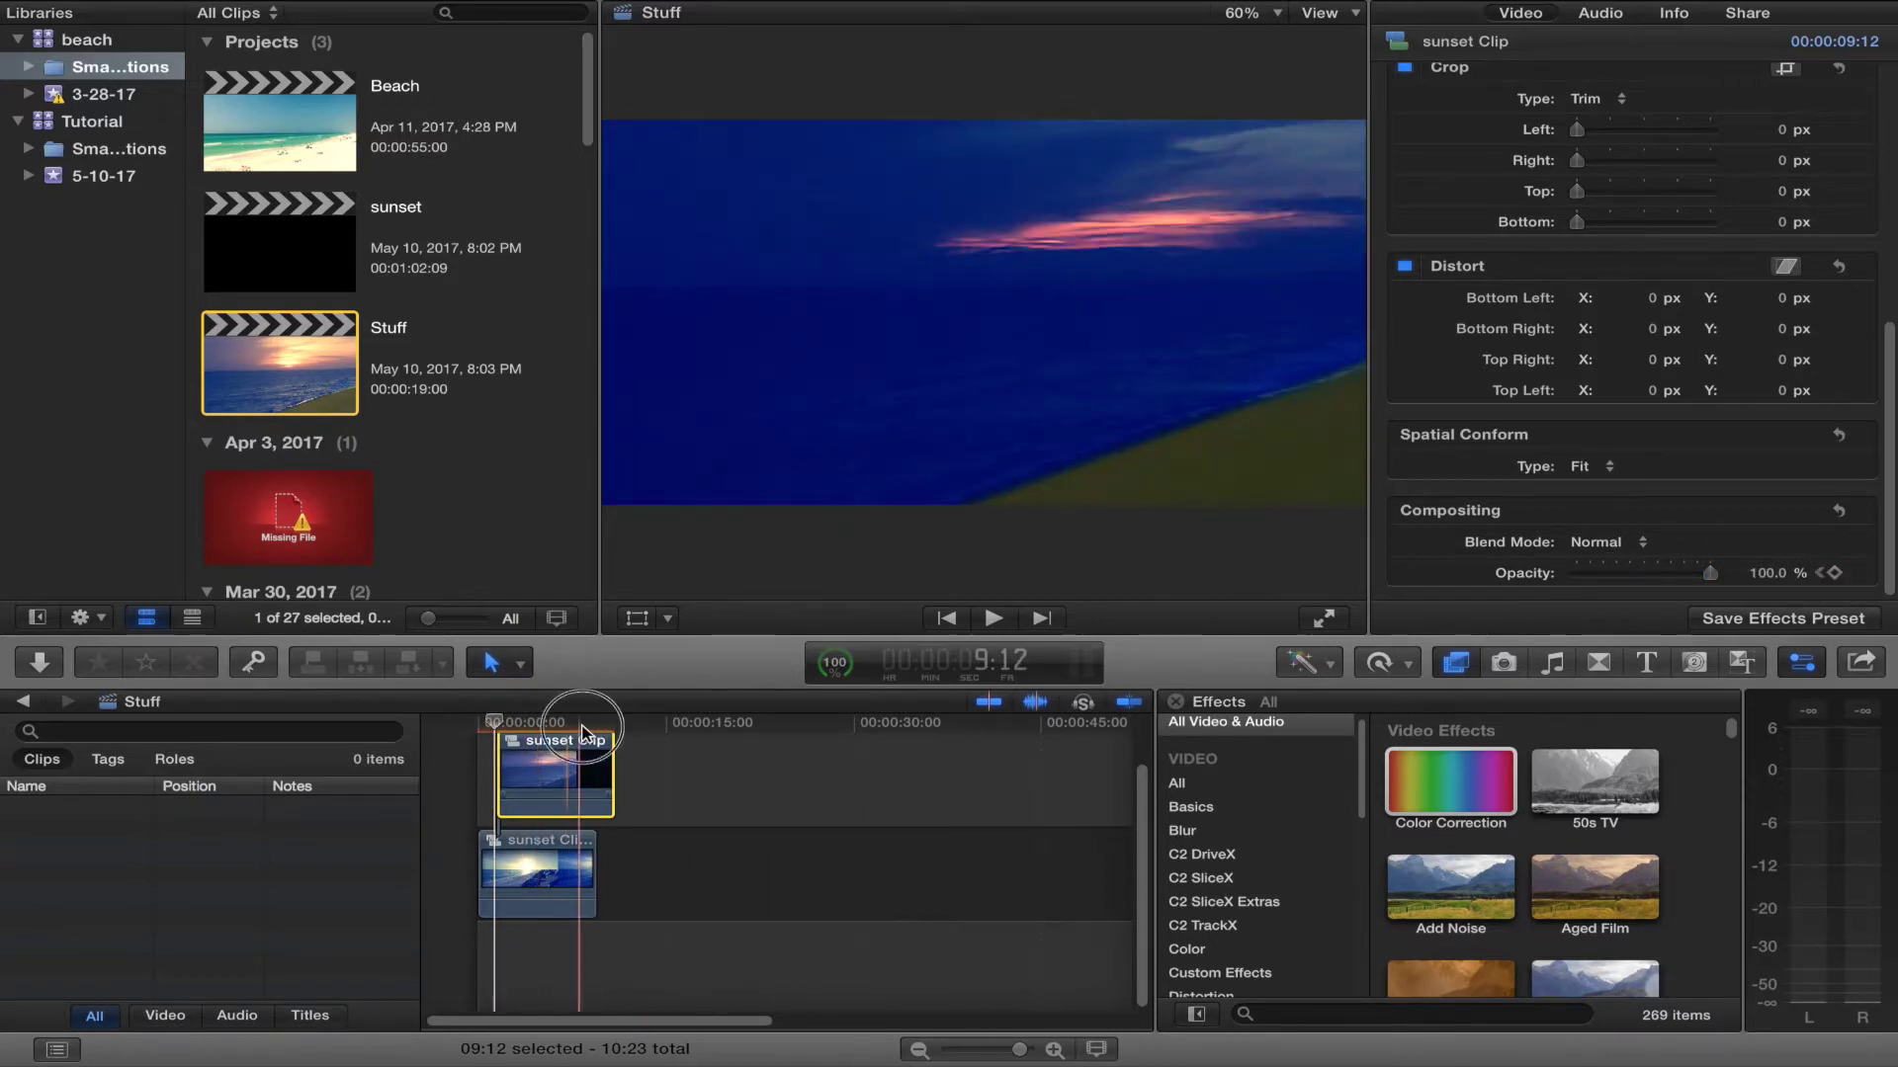
left_click_drag(1715, 572, 1463, 572)
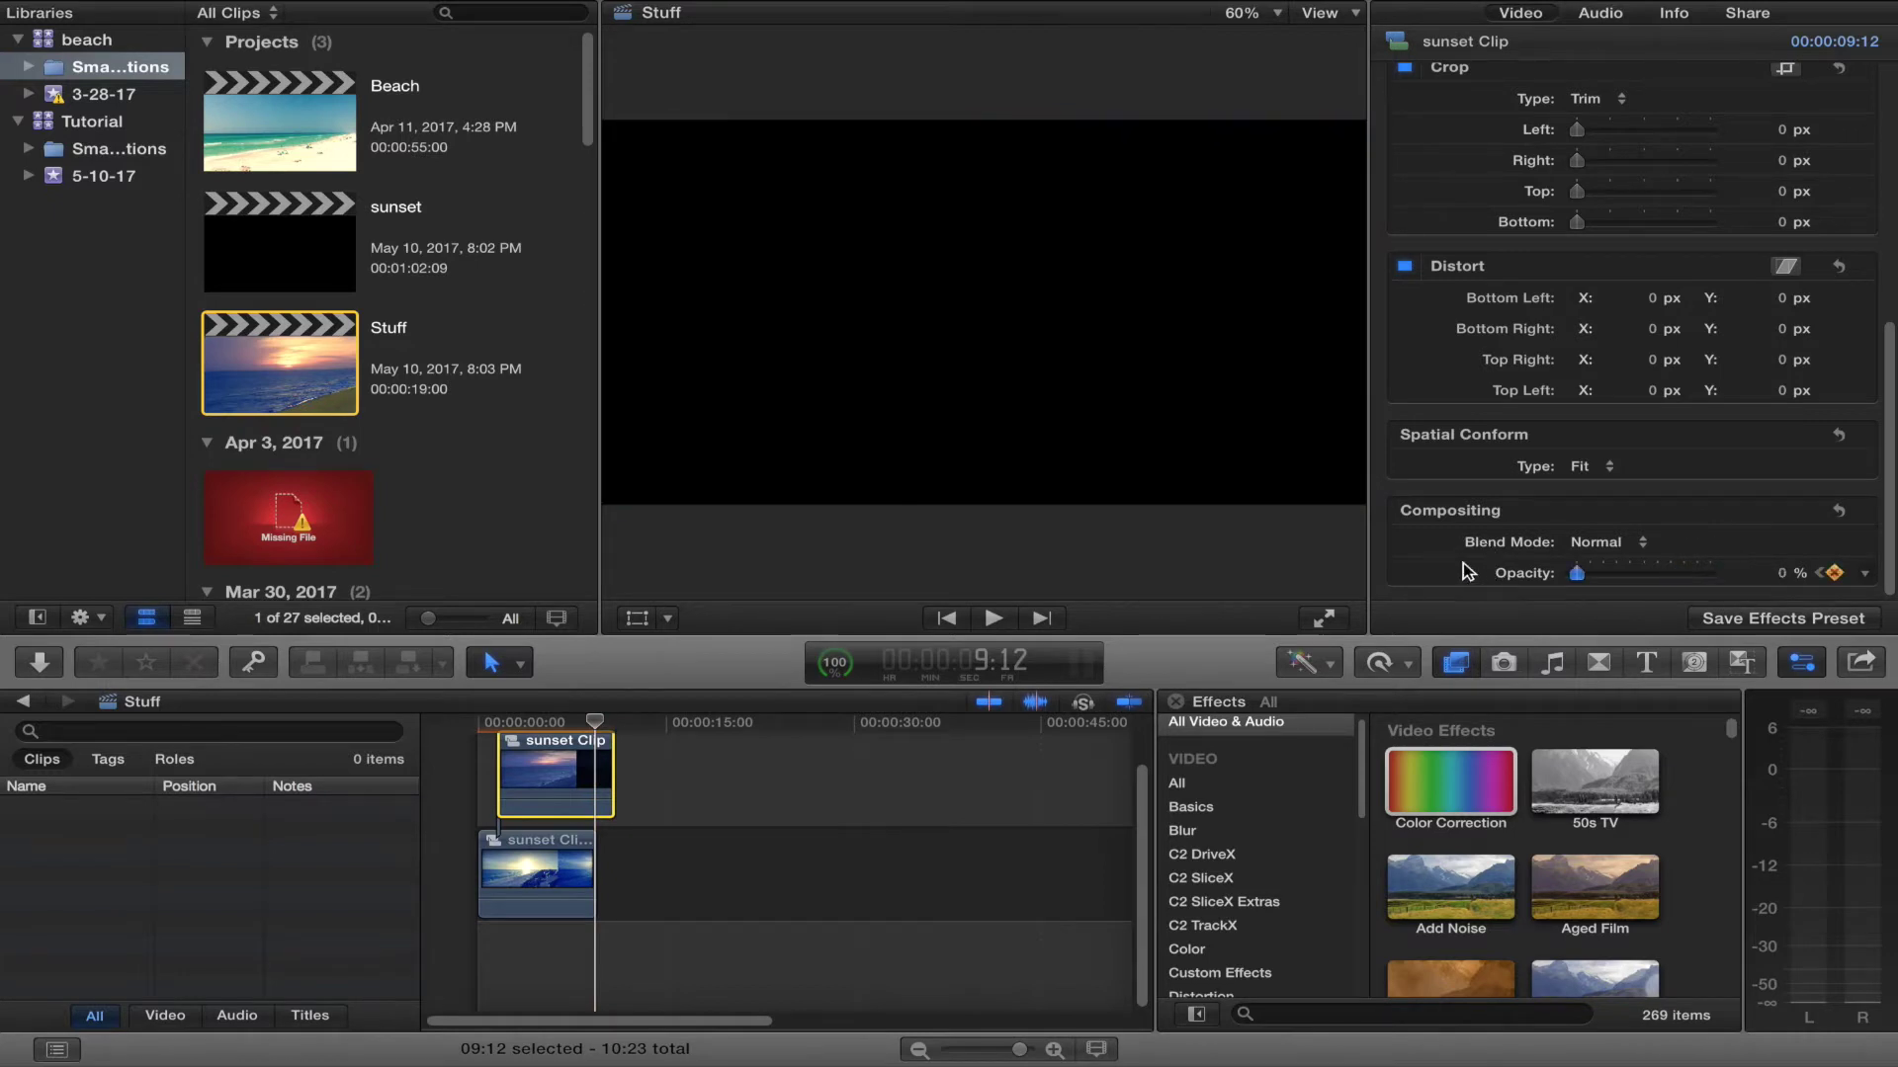
left_click(499, 724)
key("space")
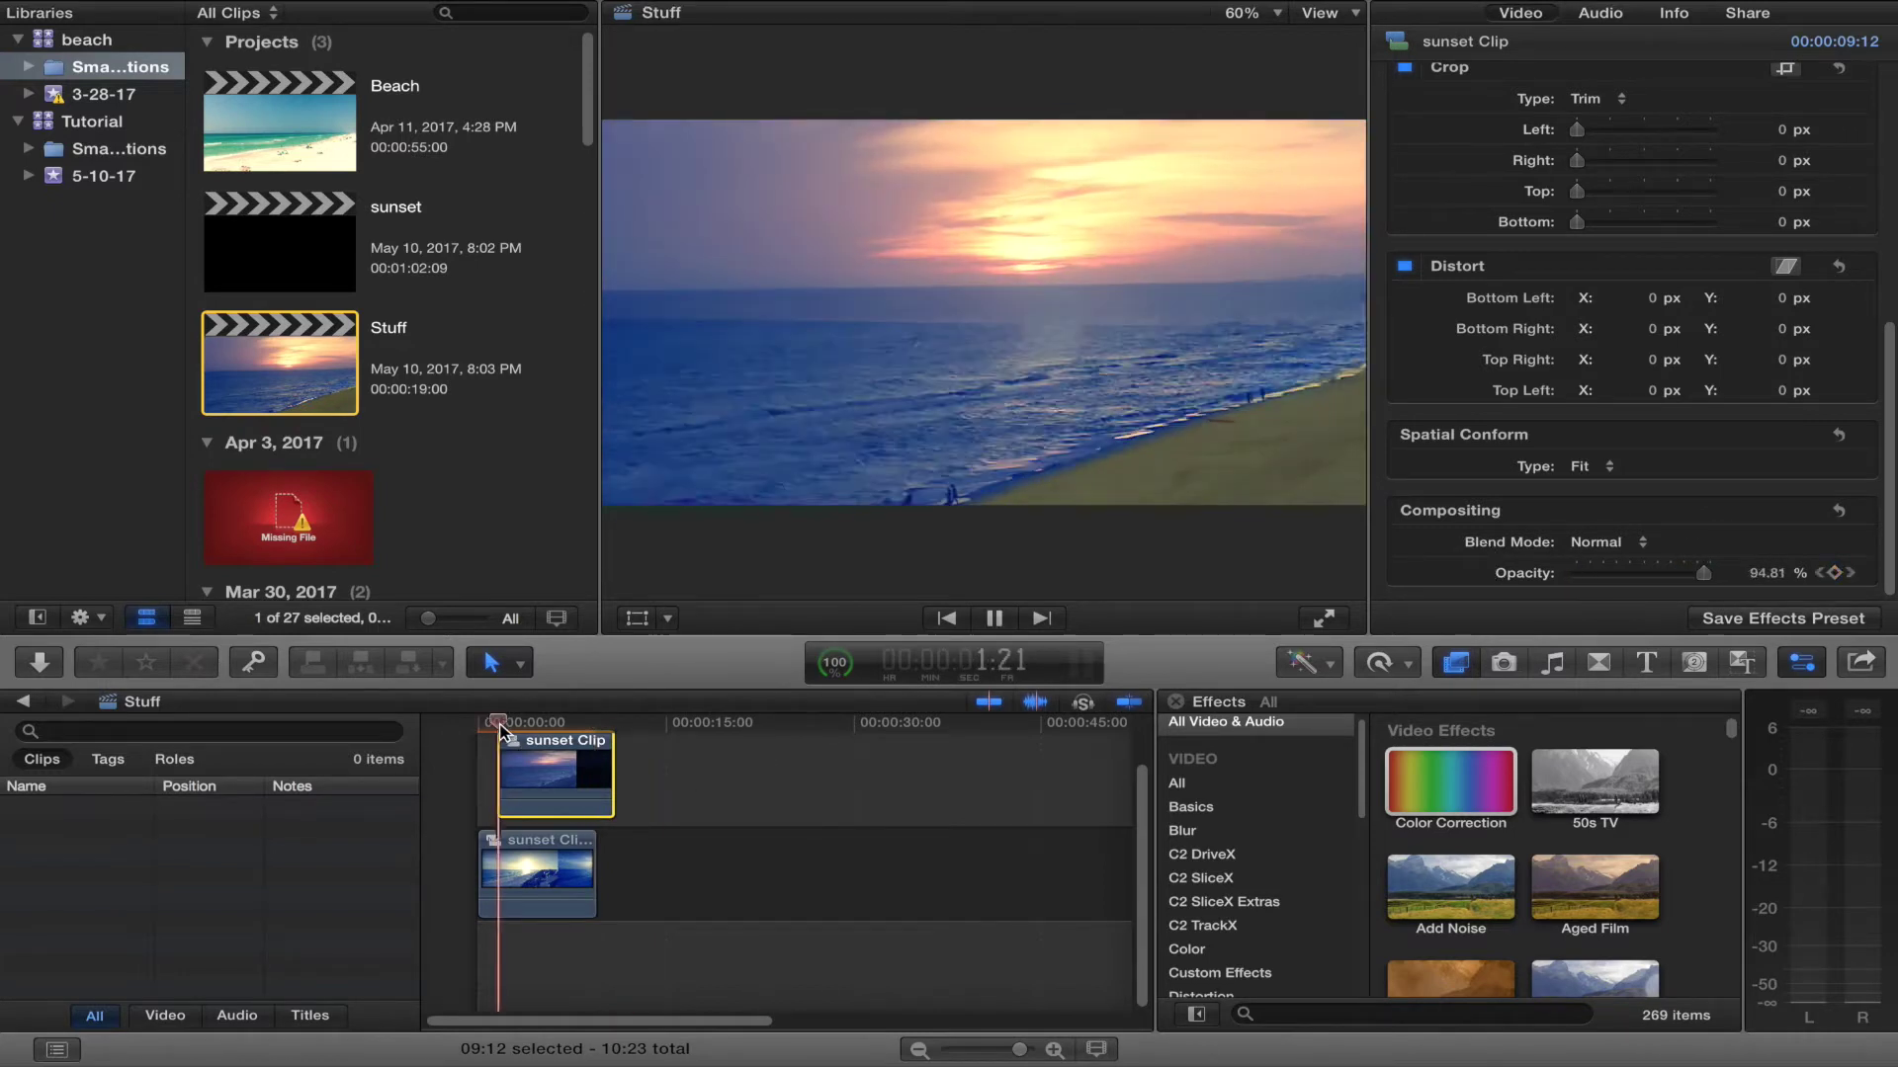